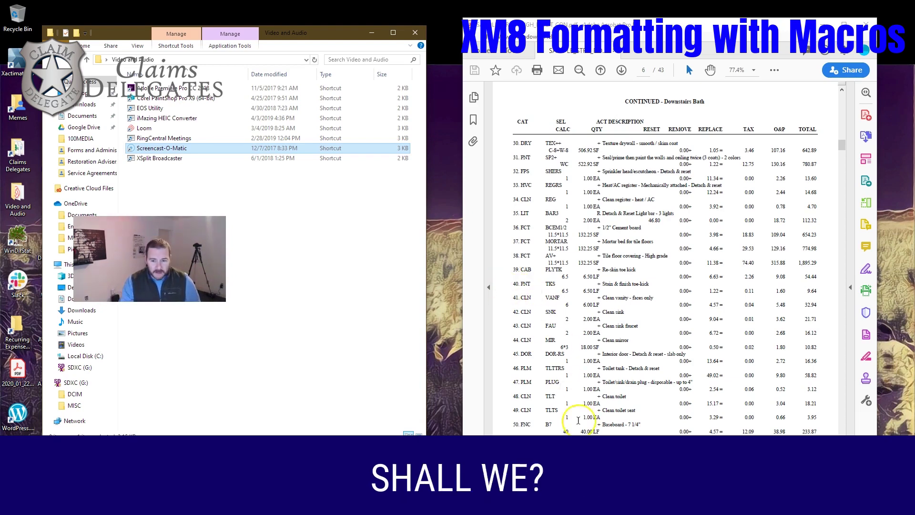
- Bring the original estimate PDF forward at page 6 of 43, showing the Downstairs Bath items
left_click(578, 419)
- Insert the ROOMTEMPLATE macro's trade heading rows into the Xactimate estimate
key("alt+Tab")
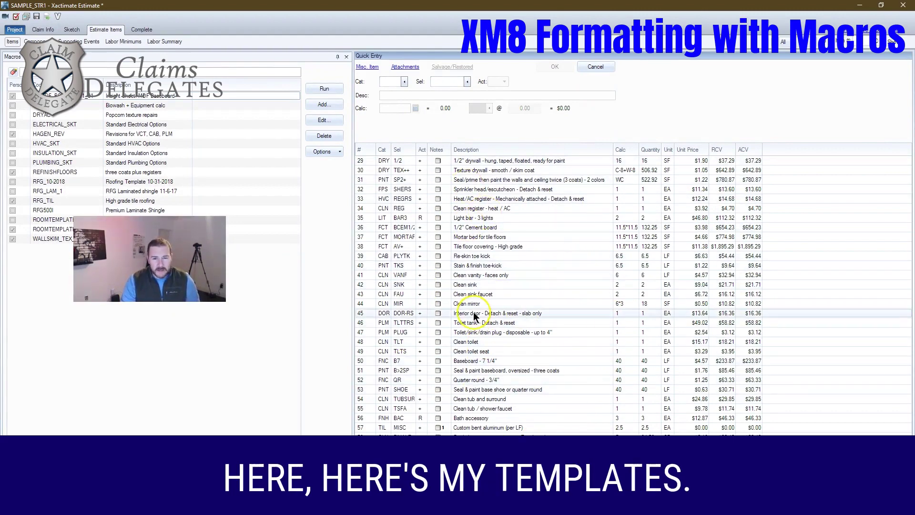
double_click(38, 230)
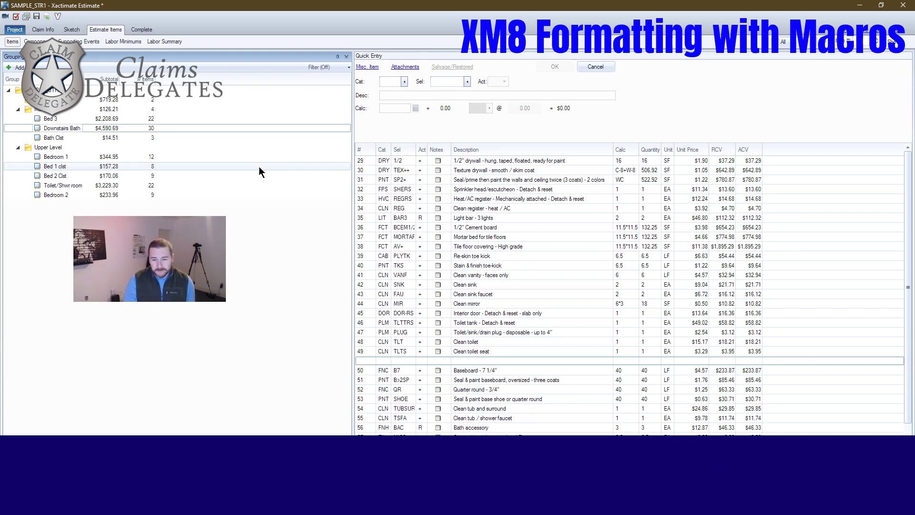
- Move all inserted template heading rows up above drywall item 29
scroll(421, 350, "down", 3)
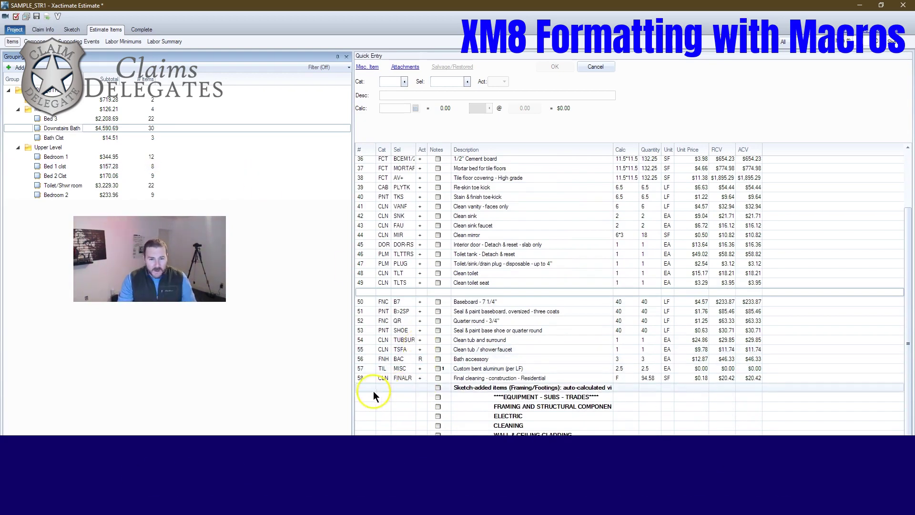
left_click_drag(371, 389, 402, 155)
scroll(402, 176, "down", 3)
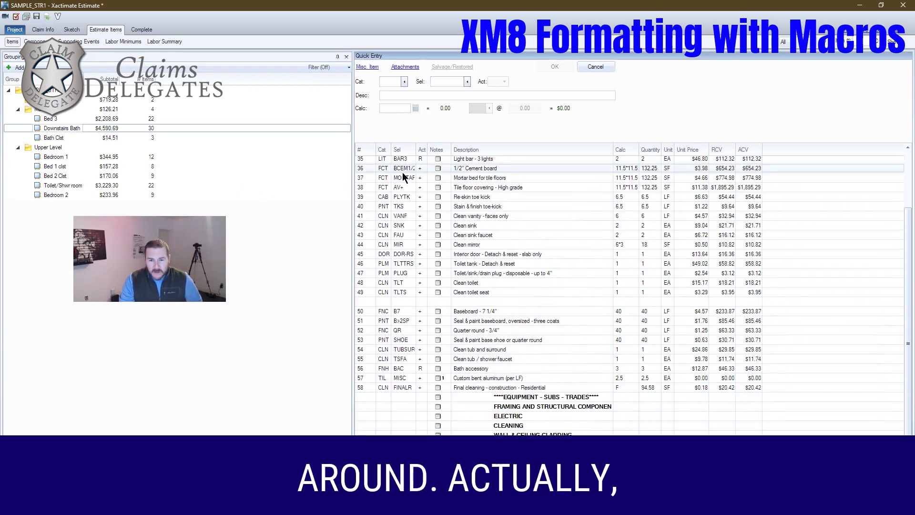
left_click(429, 397)
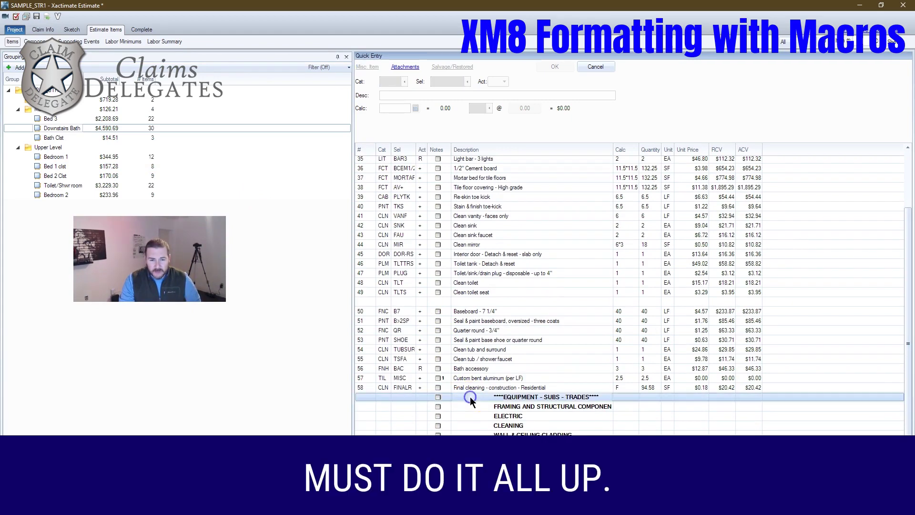
key("ctrl+shift+End")
left_click_drag(419, 397, 638, 151)
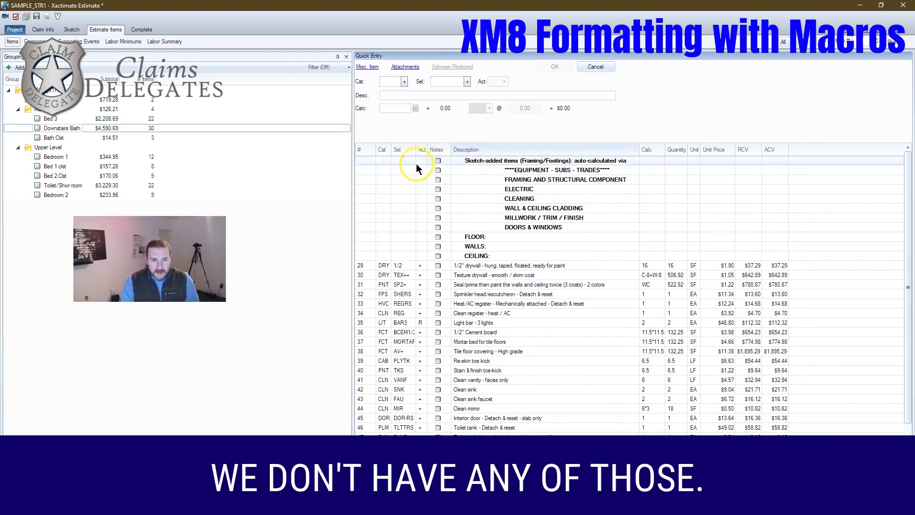
- Delete the Sketch-added items row and move the HVAC register item under EQUIPMENT
left_click(372, 161)
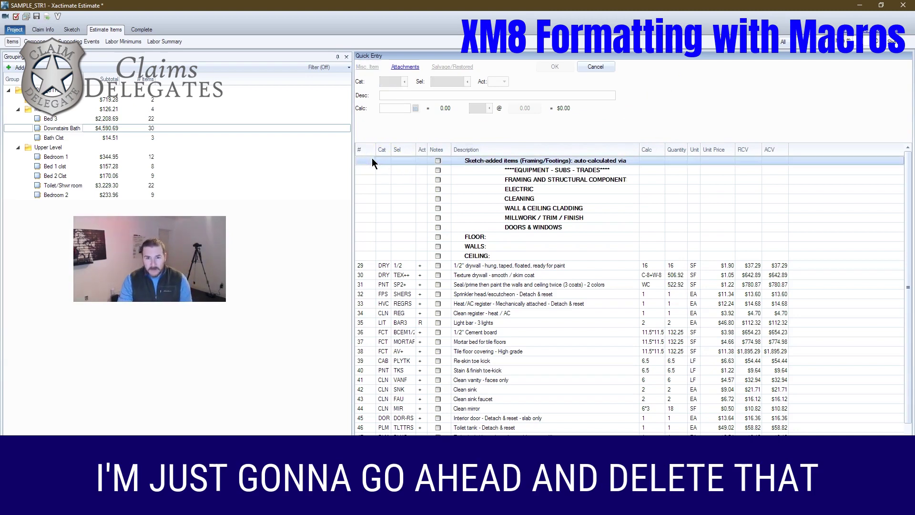
key("Delete")
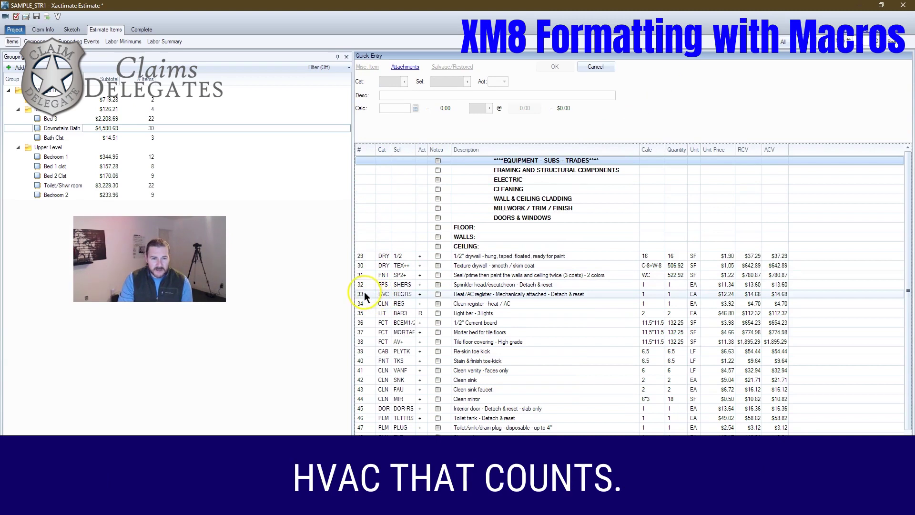
left_click_drag(364, 294, 392, 173)
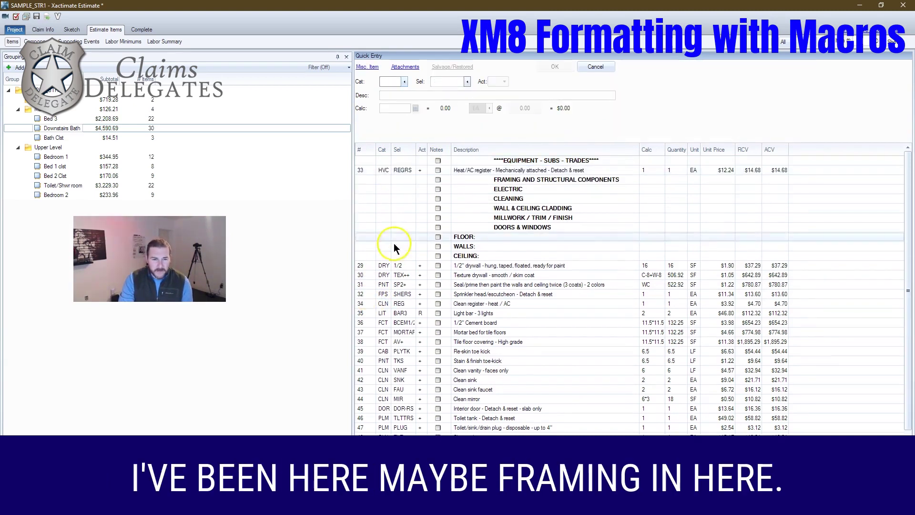
- Delete the Framing and Structural Components and Electric heading rows
scroll(402, 369, "down", 2)
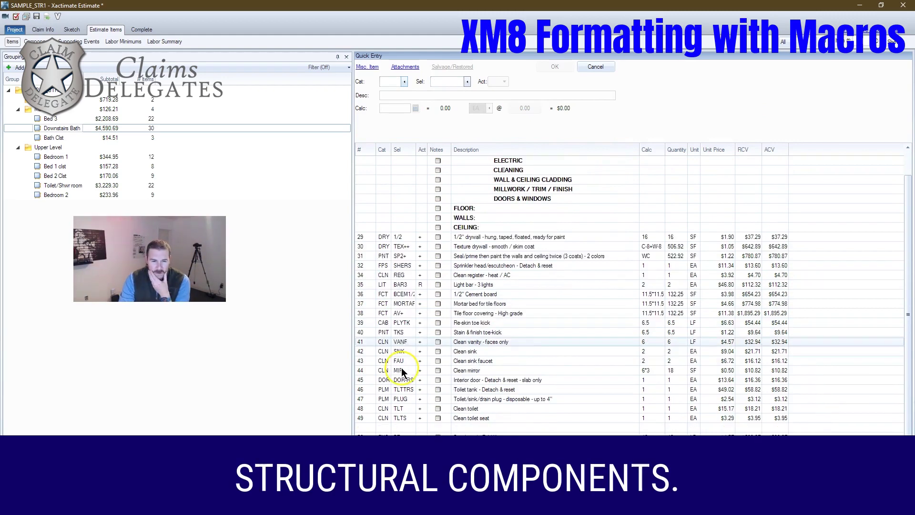
scroll(402, 370, "up", 2)
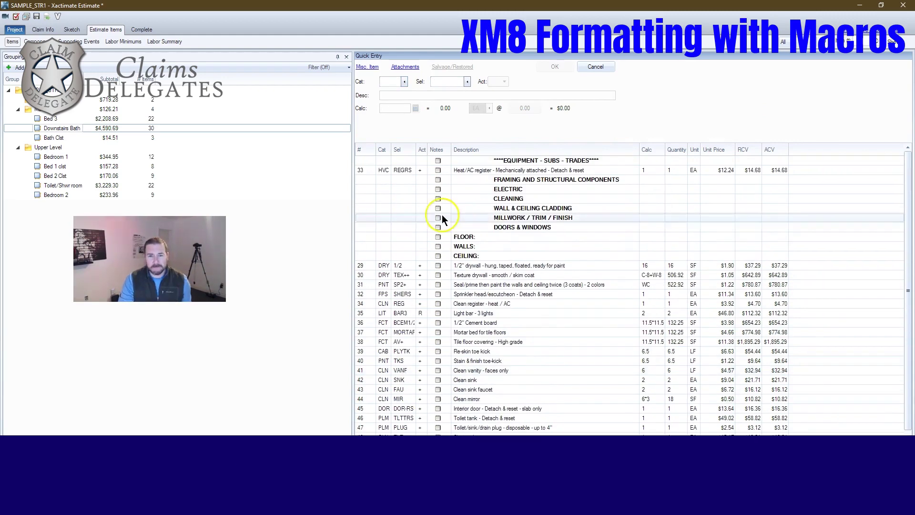
left_click(364, 180)
key("Delete")
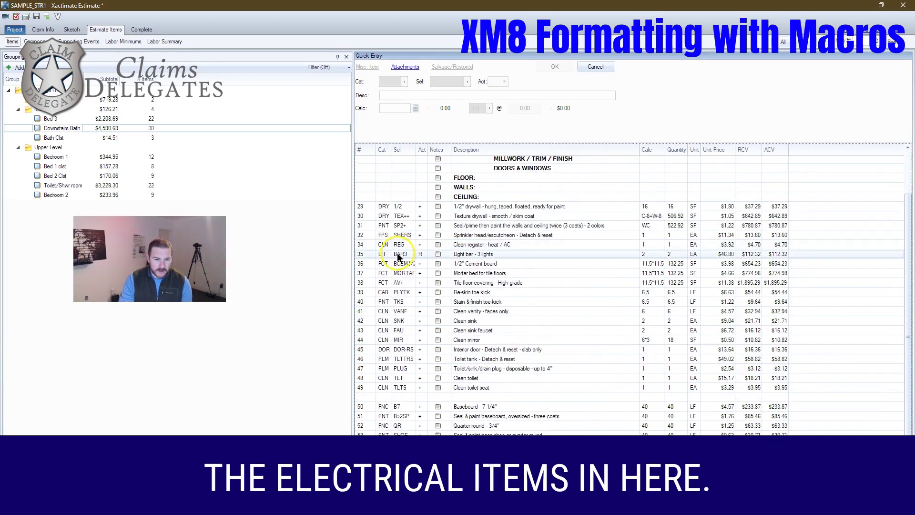
left_click(373, 189)
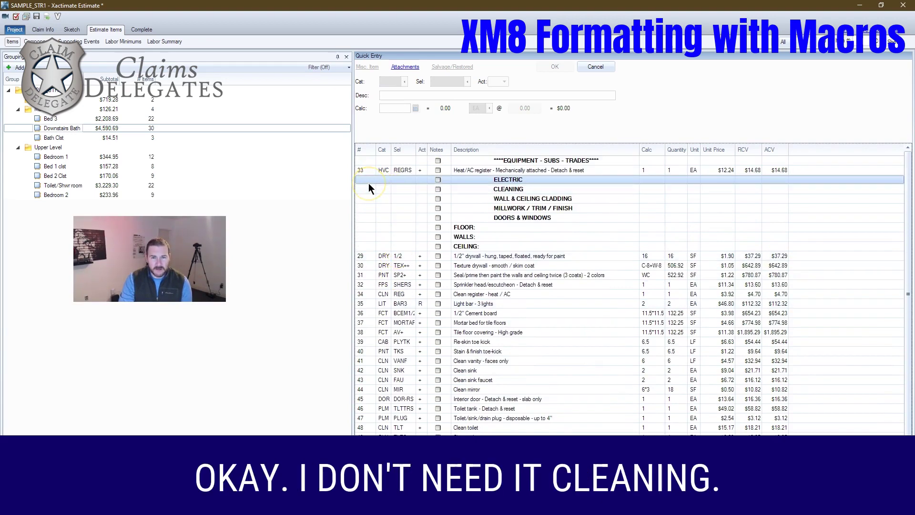
key("Delete")
- Select the cleaning items from Clean vanity through Clean mirror
scroll(385, 288, "down", 1)
scroll(386, 289, "down", 1)
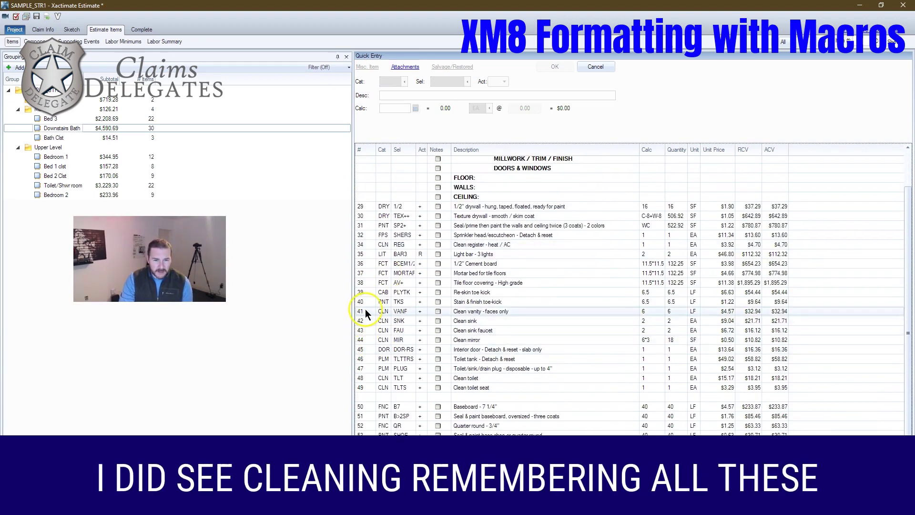
left_click(365, 311)
left_click(365, 336, "shift")
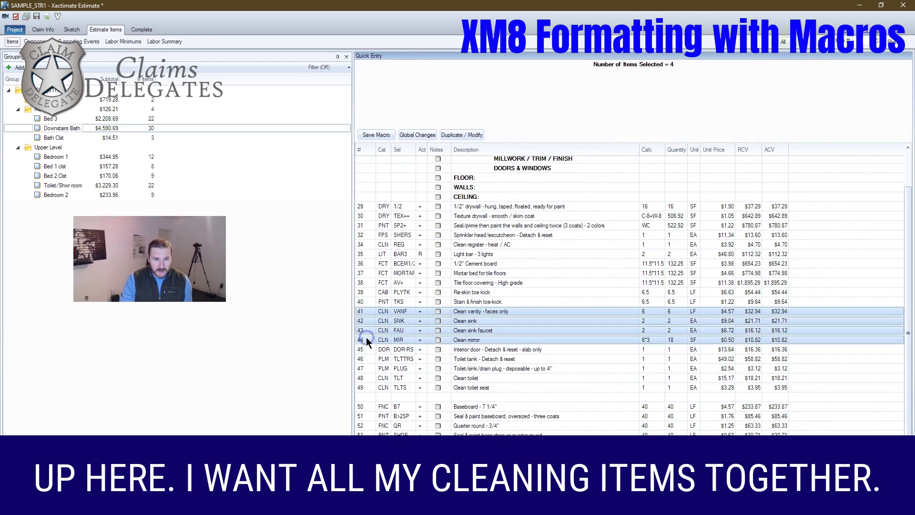
- Move the four cleaning items under CLEANING and drywall items 29–30 under Wall & Ceiling Cladding
left_click_drag(366, 337, 381, 186)
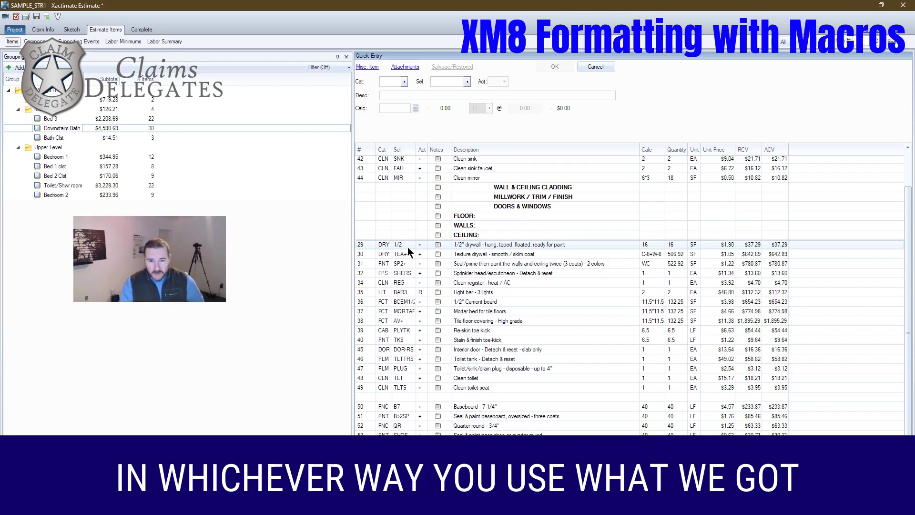
left_click(362, 243)
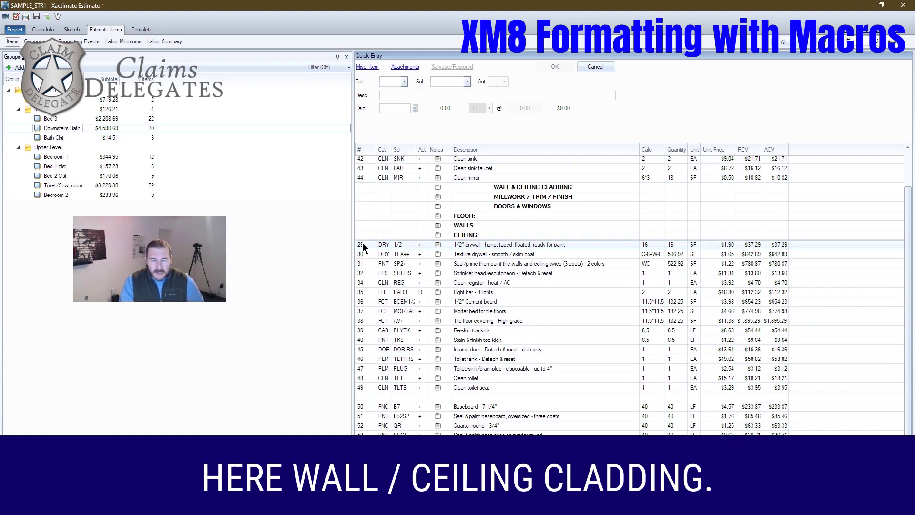
left_click(407, 353)
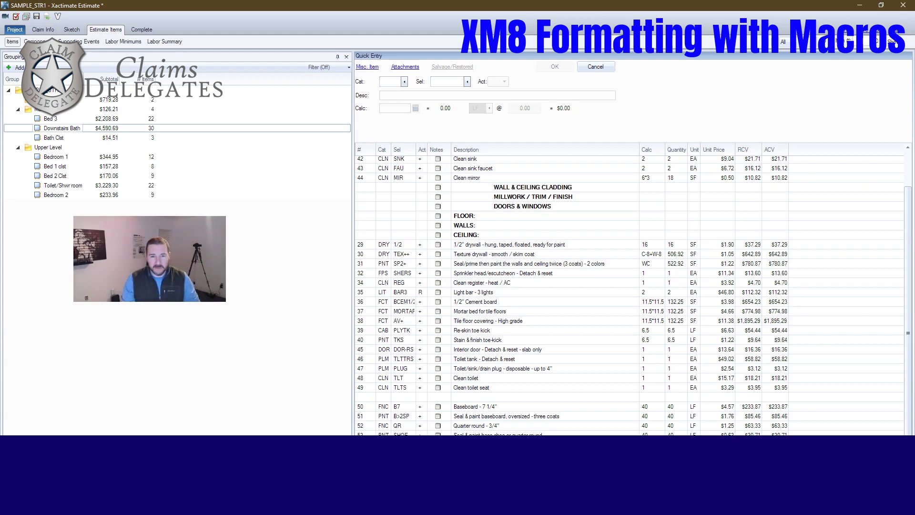
left_click(366, 244)
left_click(366, 254, "shift")
left_click_drag(366, 254, 375, 199)
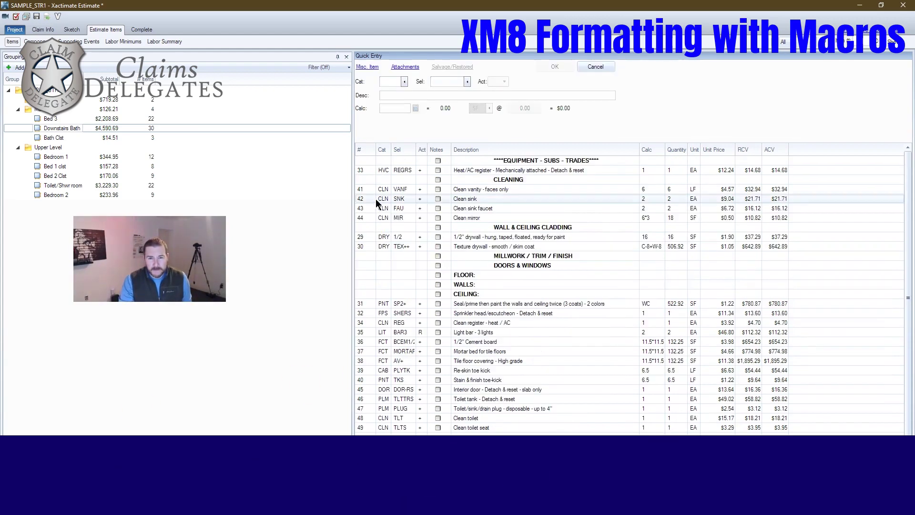
- Place seal-and-paint item 31 under cladding and the light bar under Walls, then open reports
left_click_drag(366, 320, 363, 298)
left_click_drag(368, 330, 376, 342)
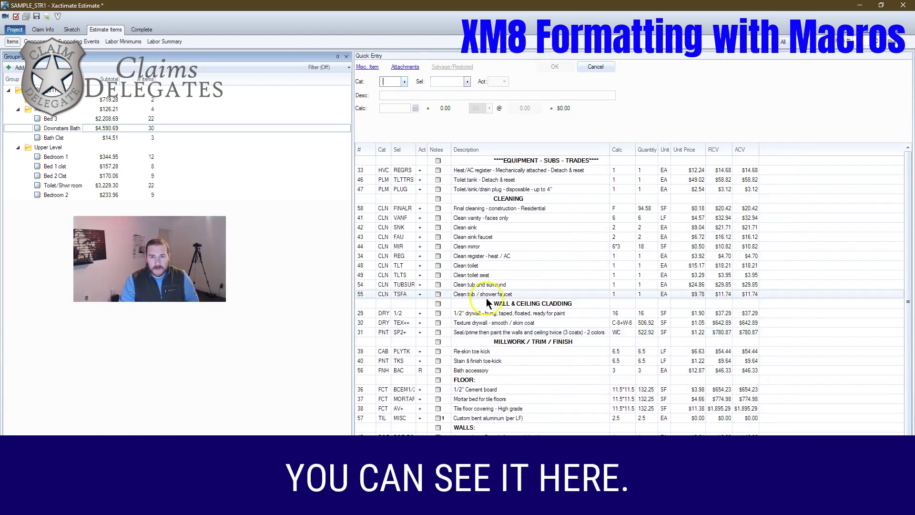
scroll(487, 302, "down", 1)
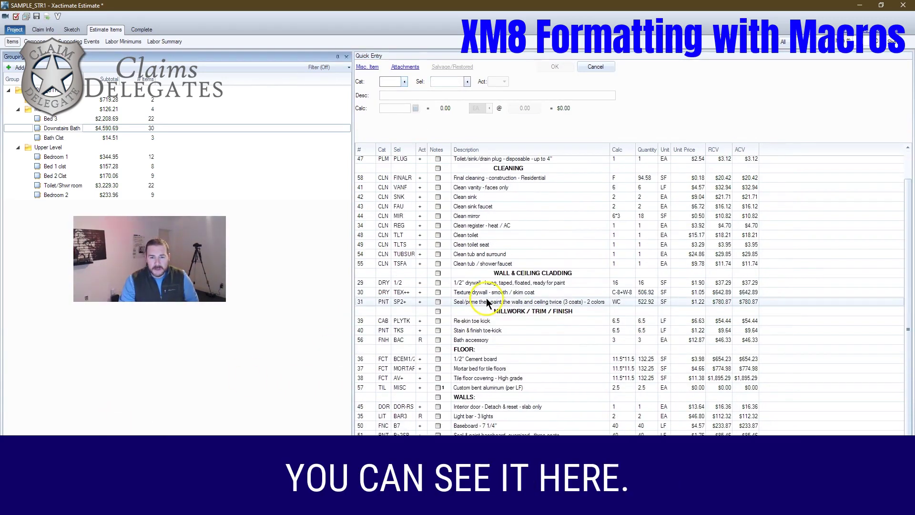
scroll(488, 307, "up", 1)
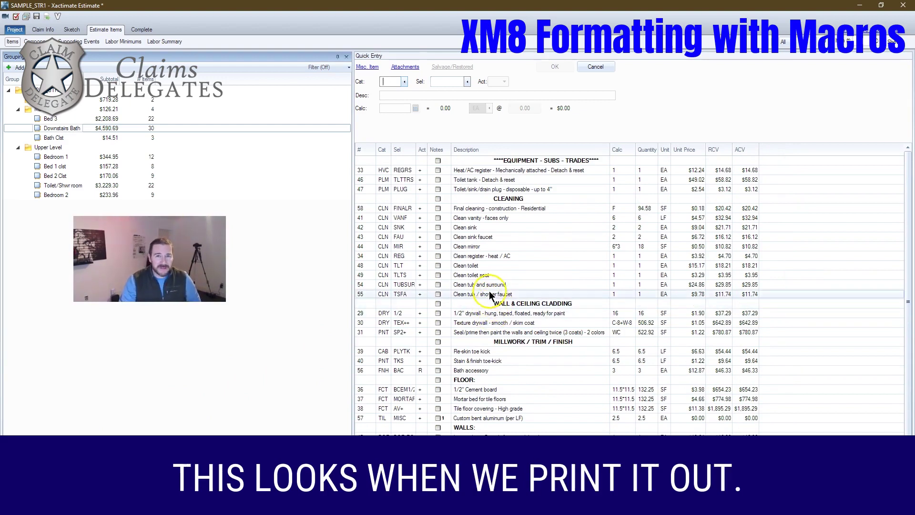
key("ctrl+p")
left_click(442, 361)
- Export the estimate report as a PDF and review its regrouped Downstairs Bath headings
left_click(426, 373)
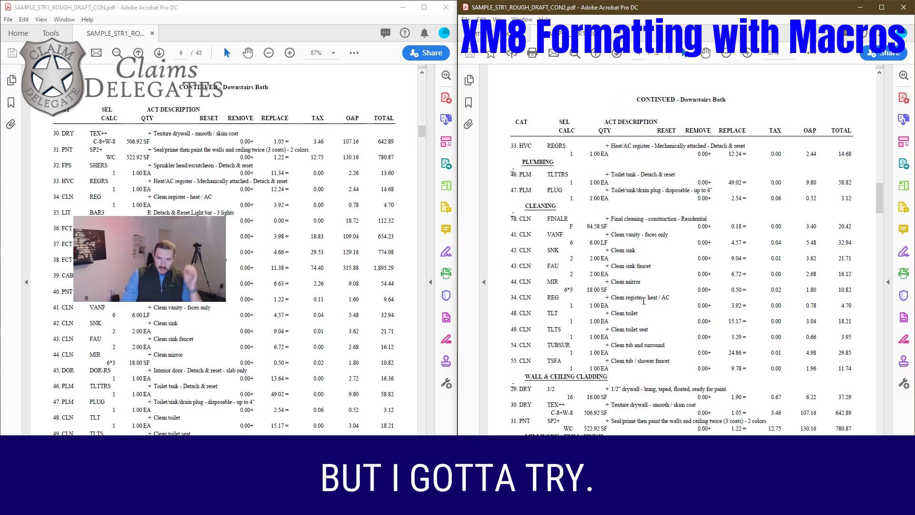
scroll(662, 394, "down", 10)
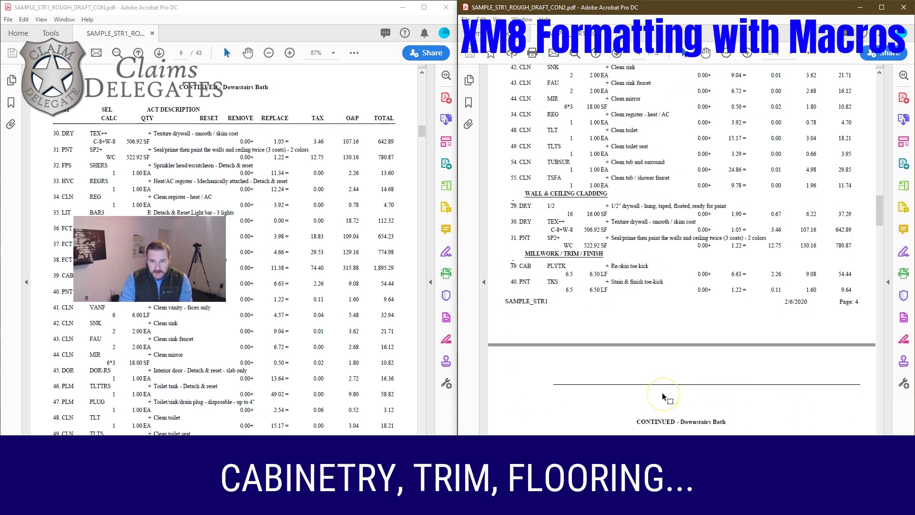
scroll(662, 394, "down", 5)
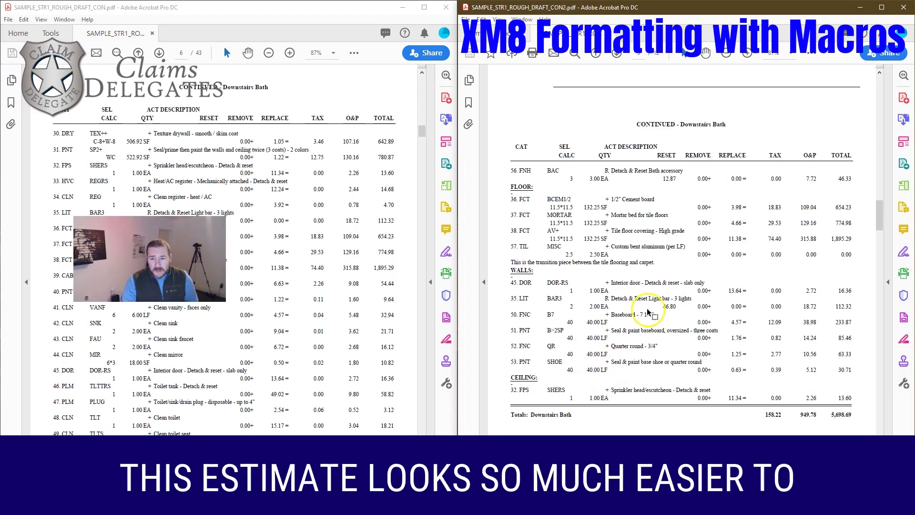
scroll(648, 308, "up", 10)
scroll(619, 334, "up", 1)
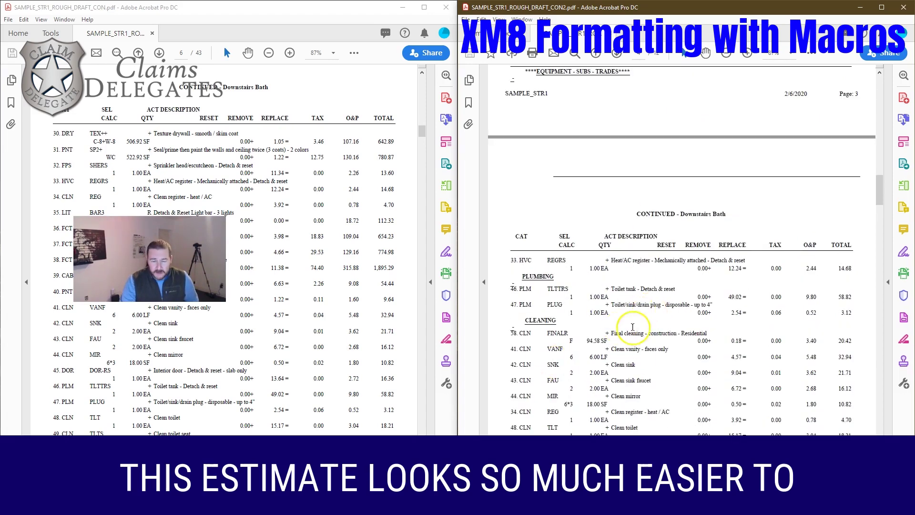
scroll(629, 327, "up", 6)
scroll(558, 328, "down", 6)
scroll(616, 359, "down", 3)
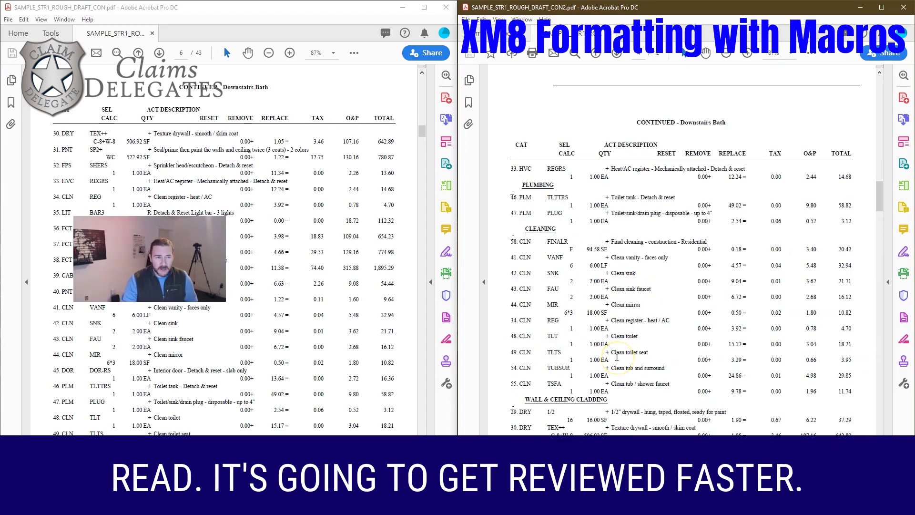